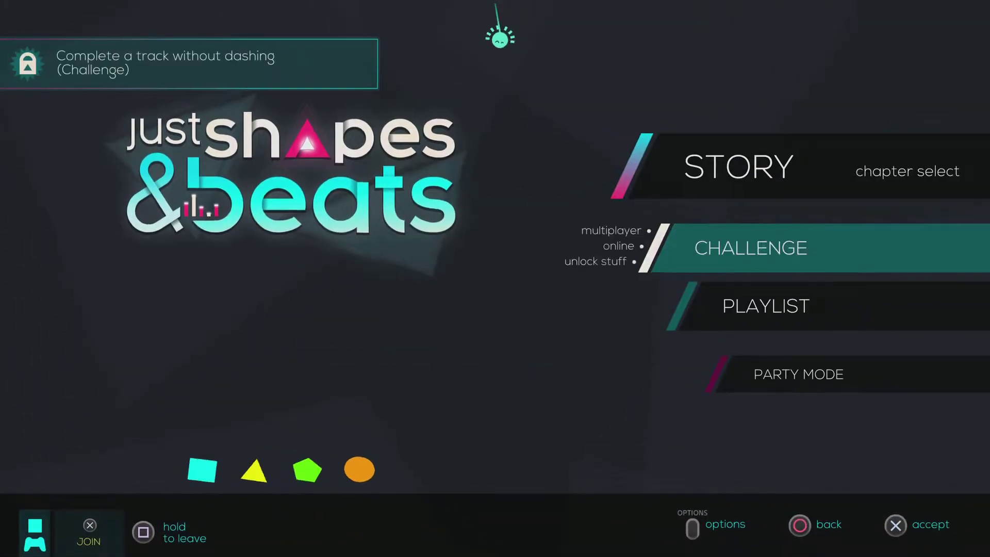
Join a public online challenge, switching from Hardcore back to Normal difficulty
key(Return)
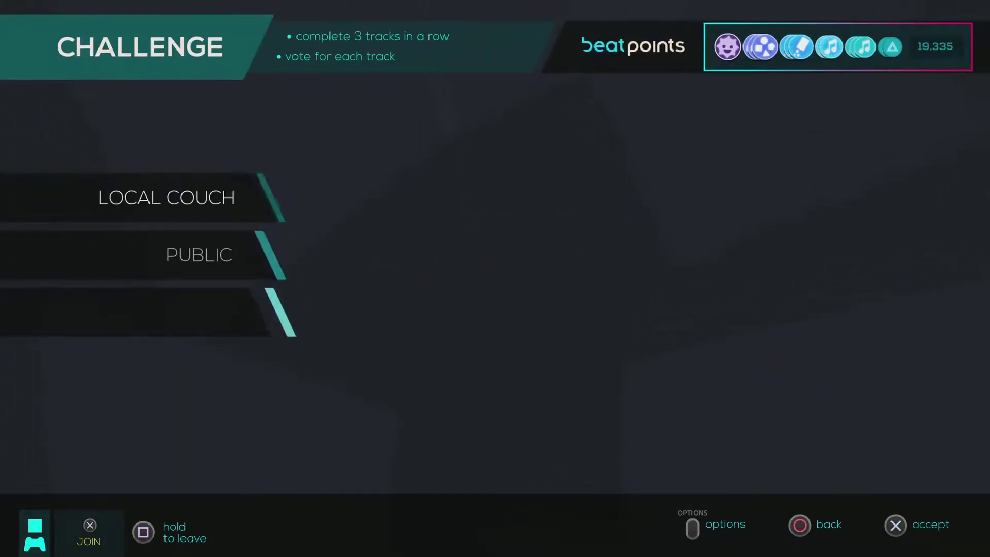
key(Down)
key(Return)
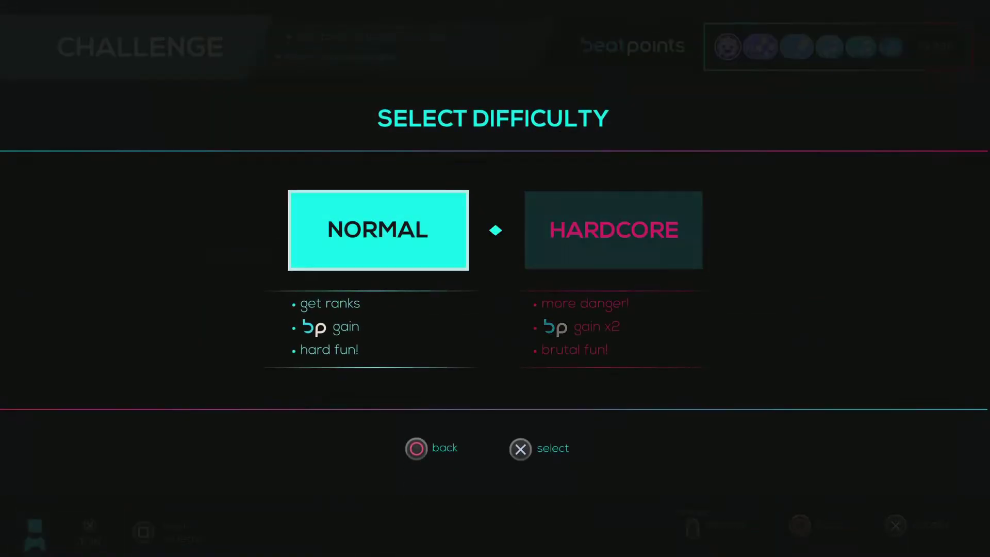
key(Right)
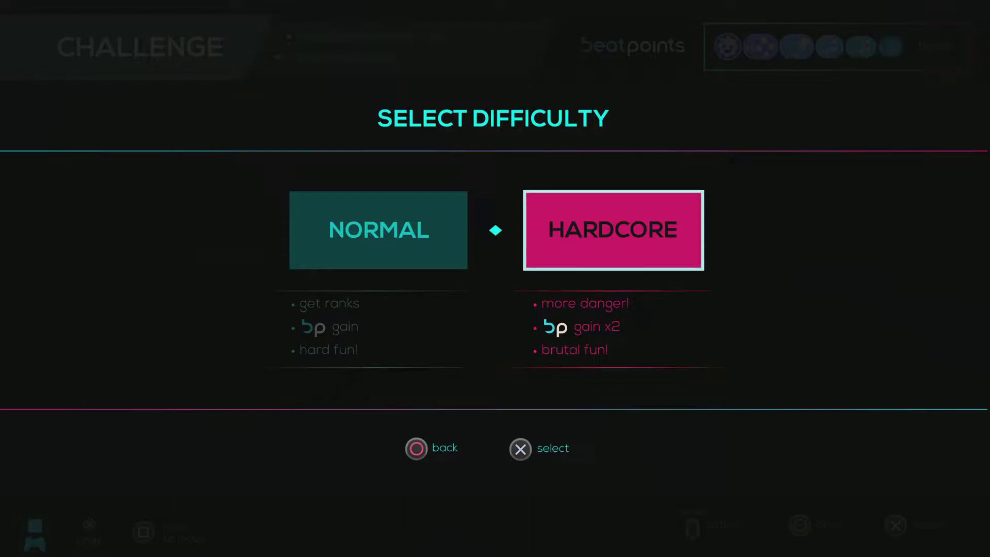
key(Left)
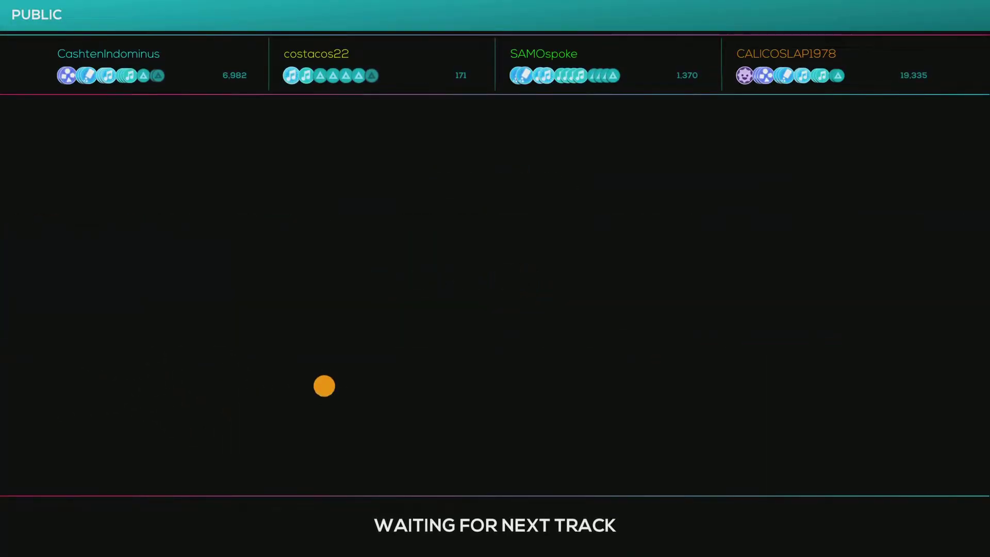
Pop nine floating teal markers around the lobby, raising the score to 19,357
click(323, 386)
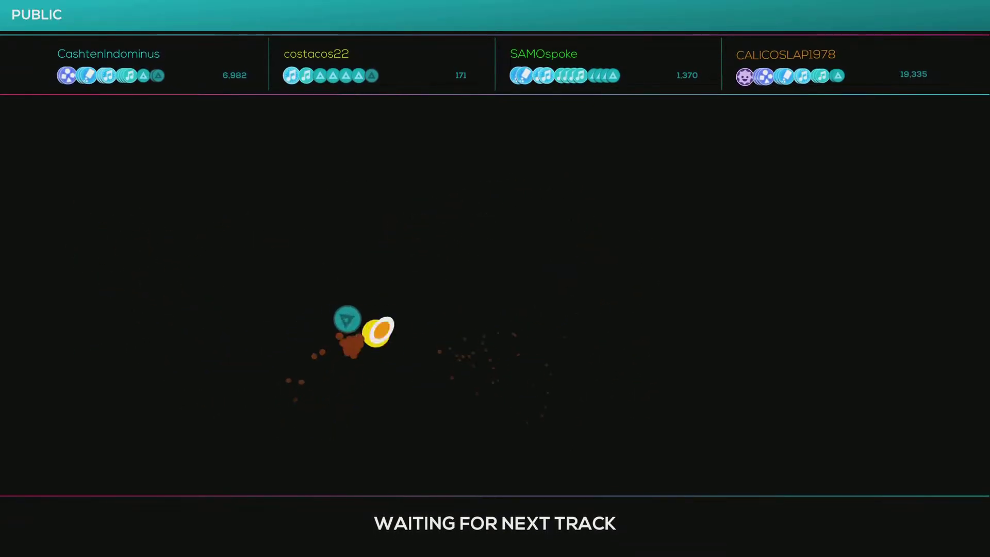
click(379, 317)
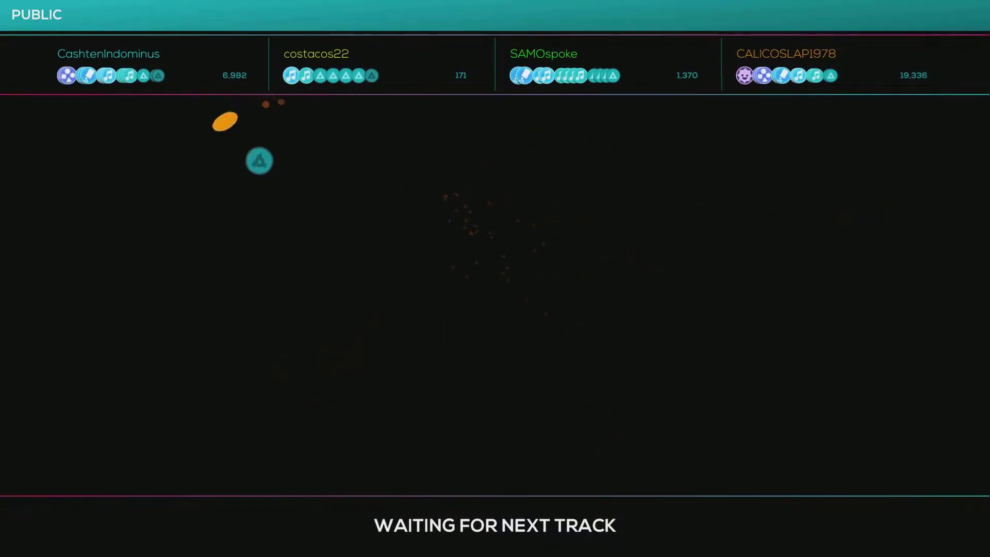
click(27, 80)
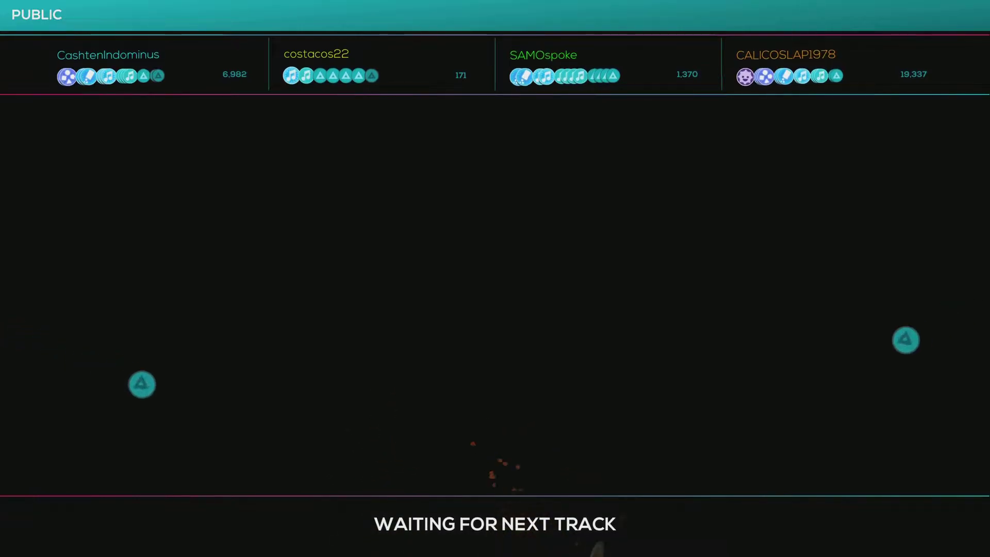
click(360, 447)
click(506, 267)
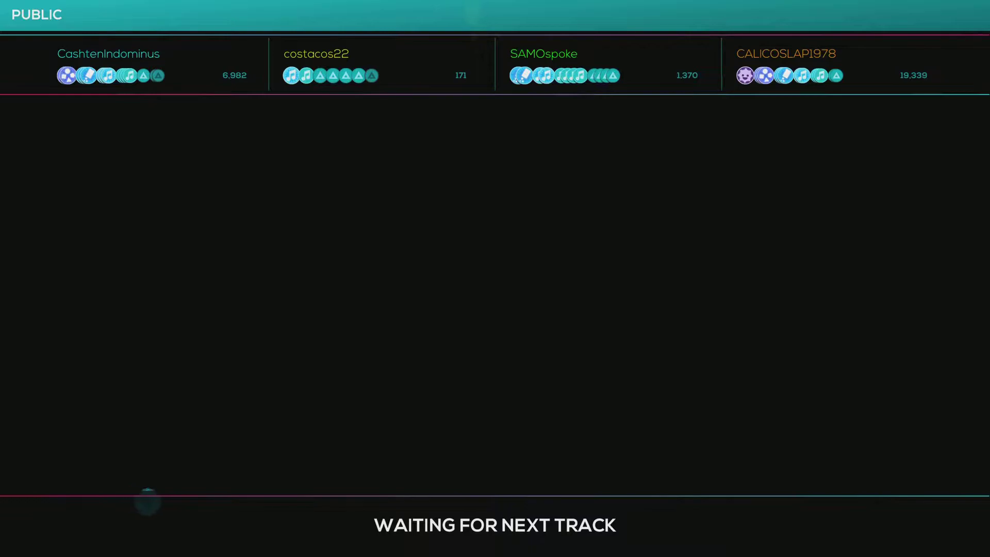
click(572, 198)
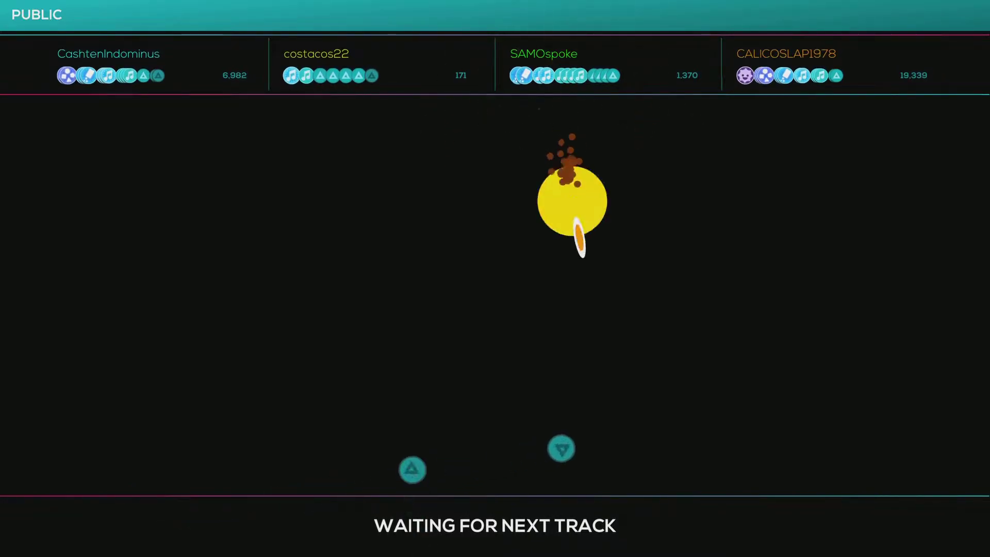
click(656, 441)
click(440, 280)
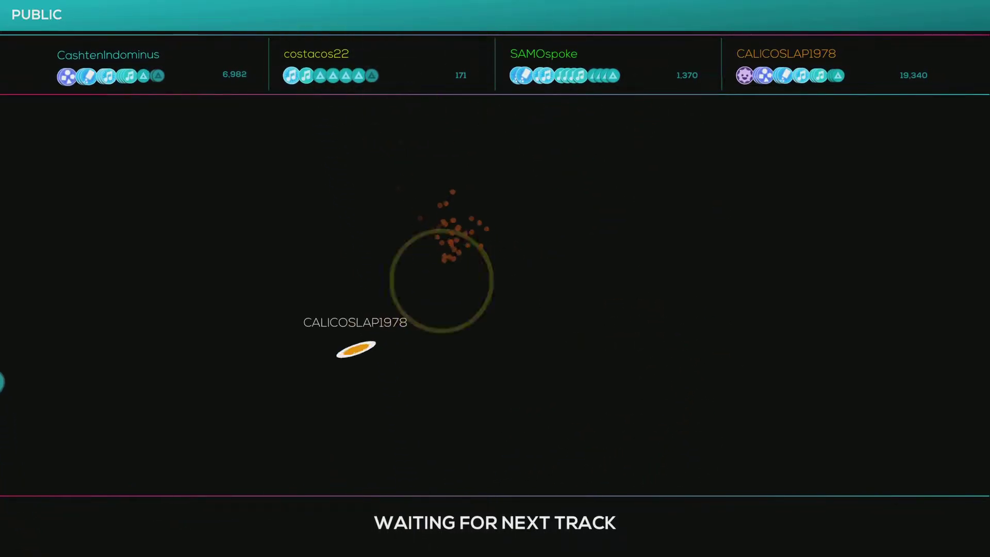
click(259, 275)
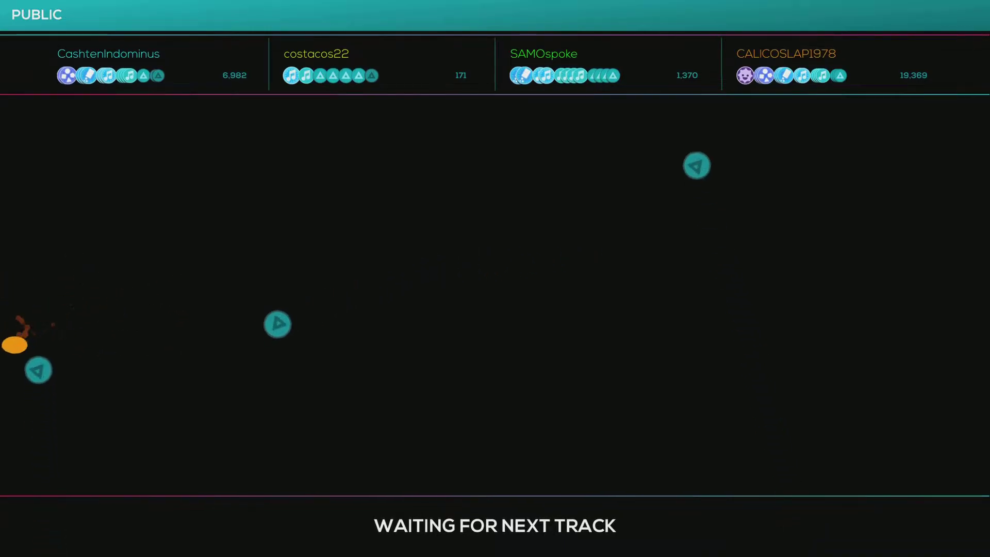
Pop five more teal markers across the lobby, bringing the score to 19,375
click(23, 344)
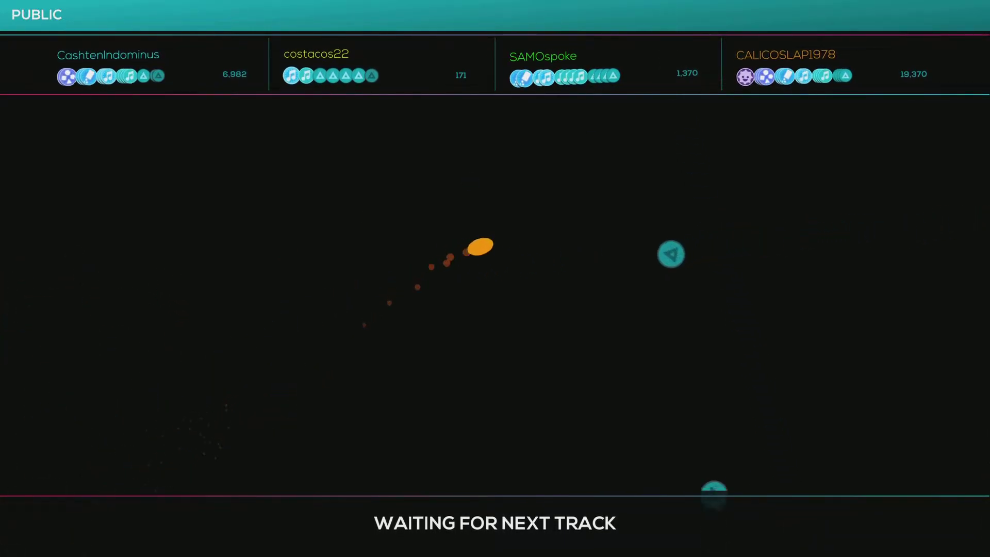
click(681, 263)
click(707, 144)
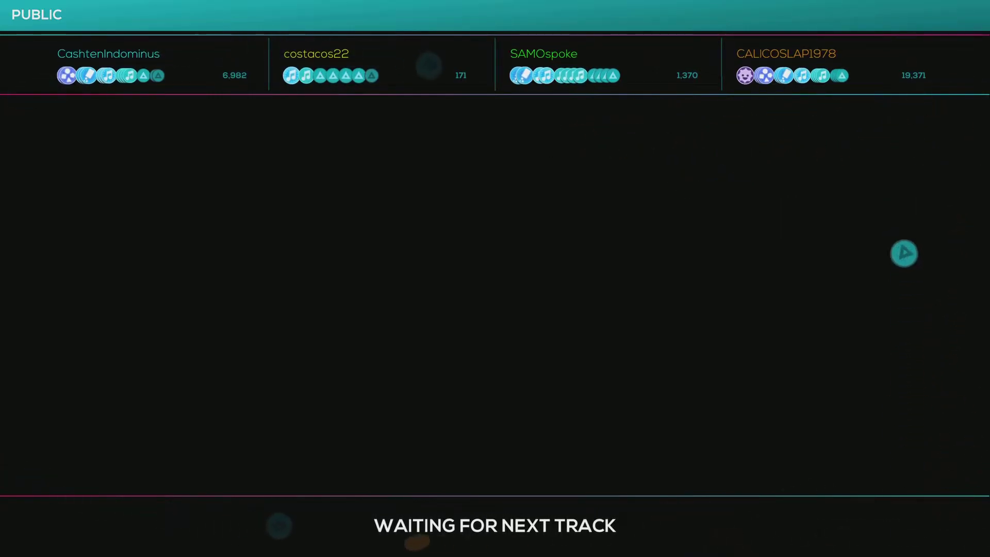
click(846, 194)
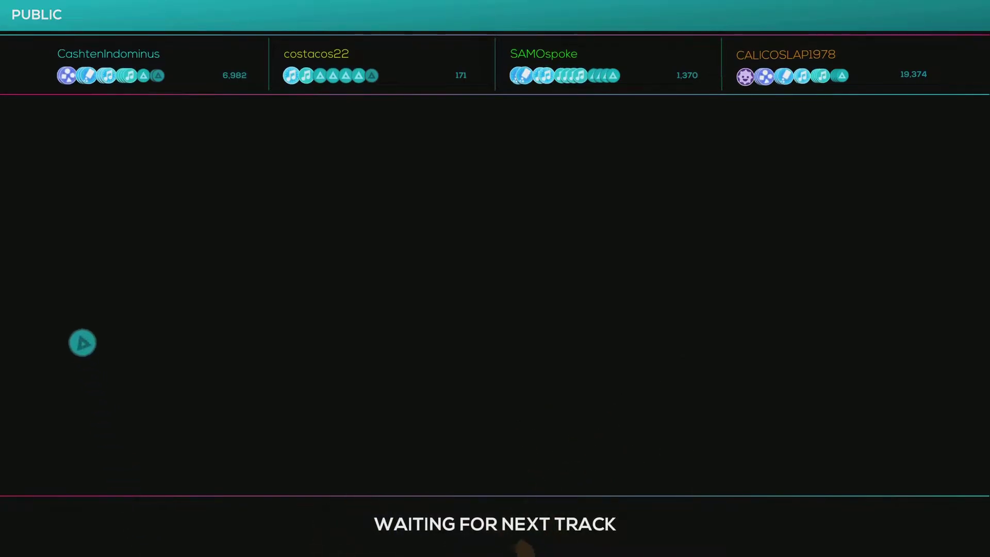
click(390, 452)
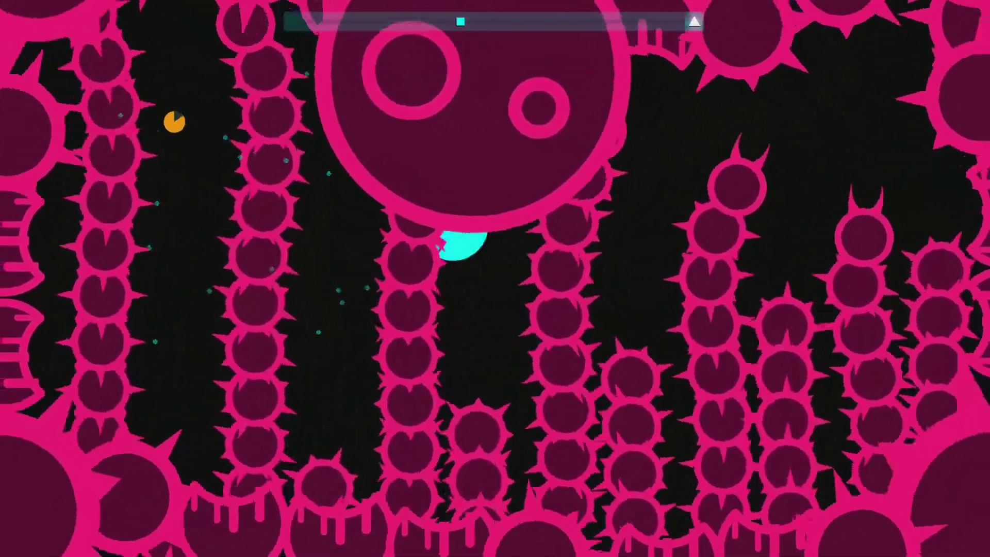
Weave up past the spiked columns and dash through the orb field to the bottom-left
key(Left)
key(Up)
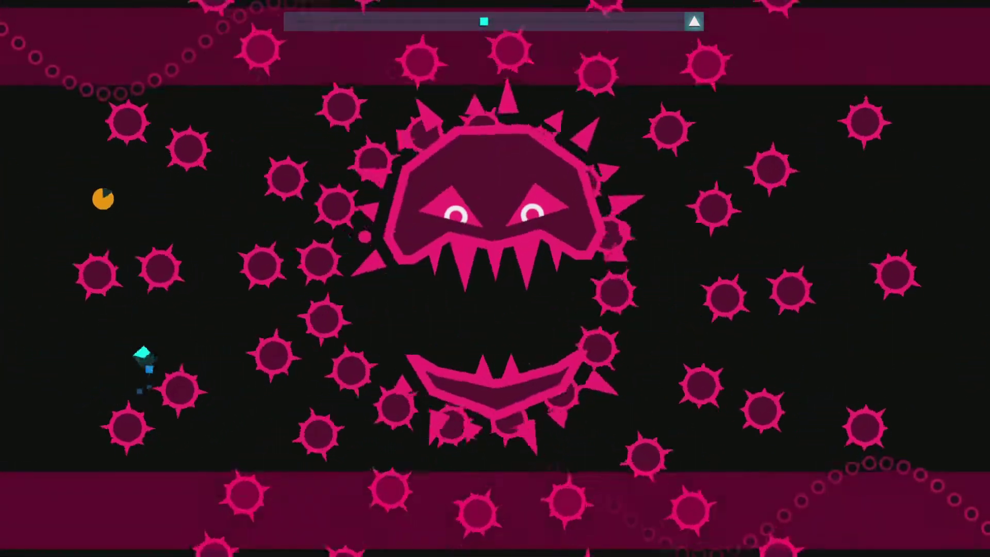
key(Up)
key(Up)
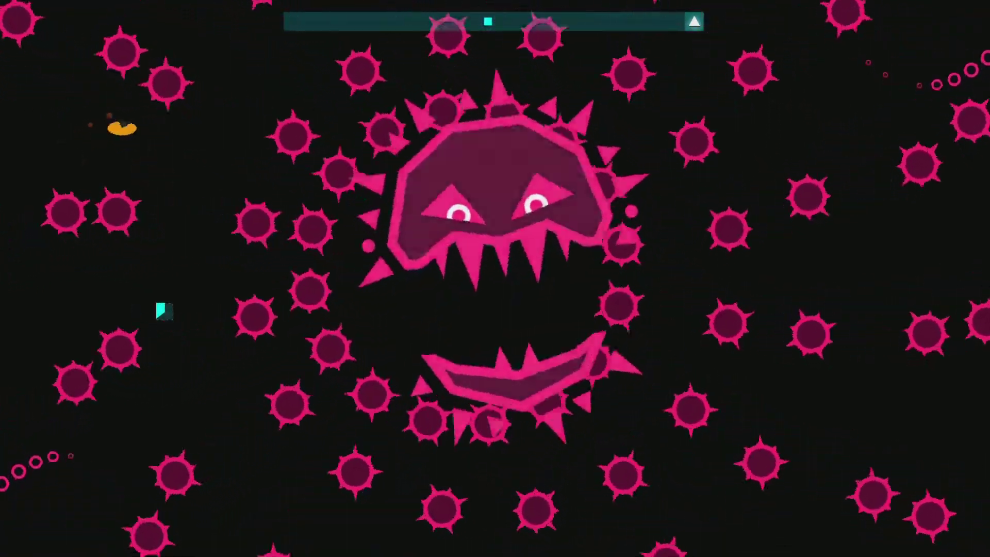
key(space)
key(Down)
key(Left)
key(Down)
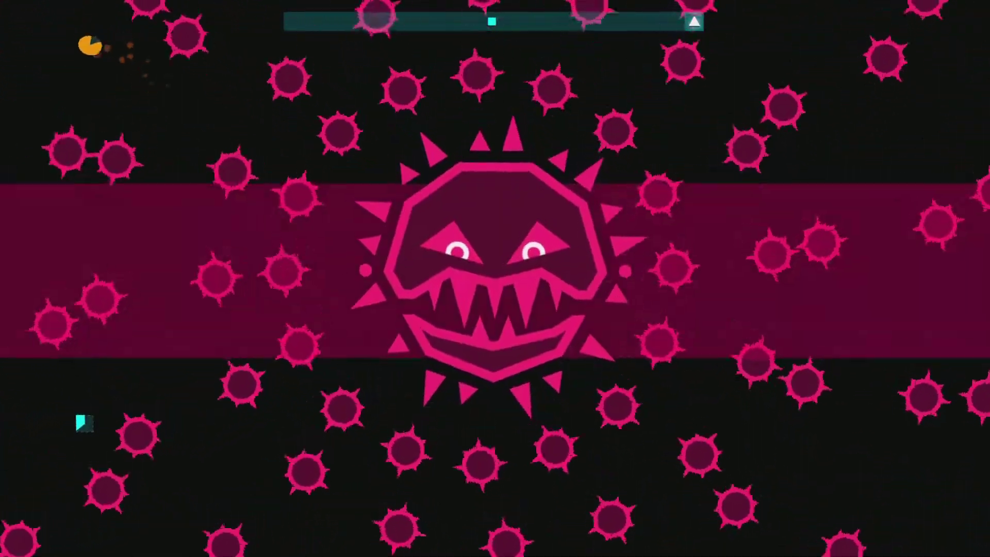
key(Left)
key(Left)
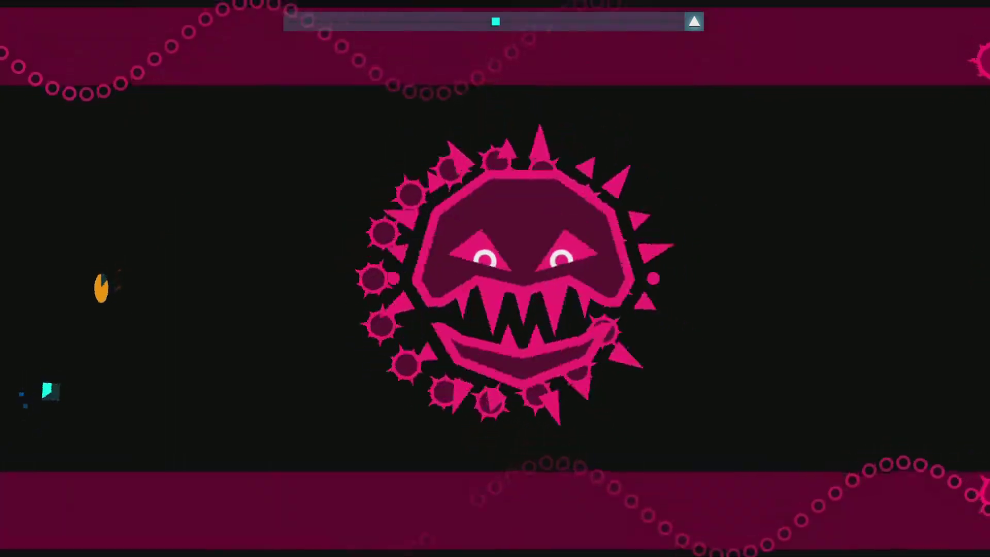
Slip through gaps in the spiked orbs and dash clear as the beam vanishes
key(Right)
key(Up)
key(Up)
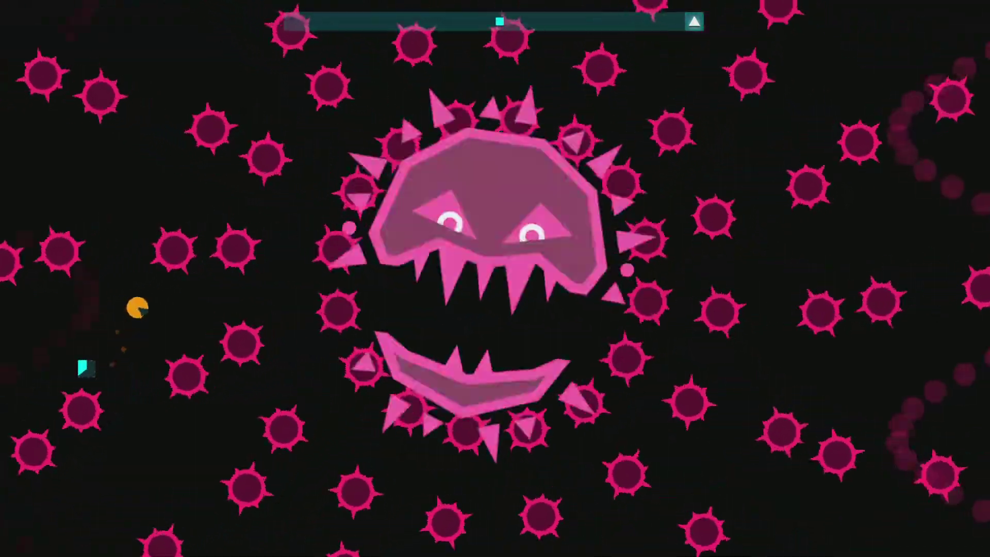
key(Up)
key(Left)
key(Right)
key(Down)
key(space)
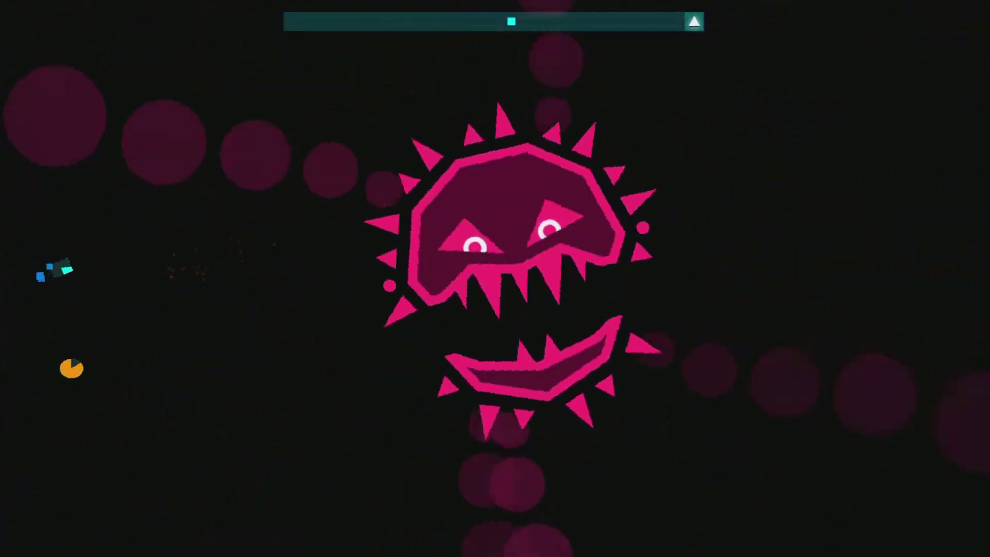
Evade the rotating spiked chains and ring bullets, retreating to the bottom-left corner
key(Up)
key(Right)
key(Down)
key(Right)
key(Down)
key(Left)
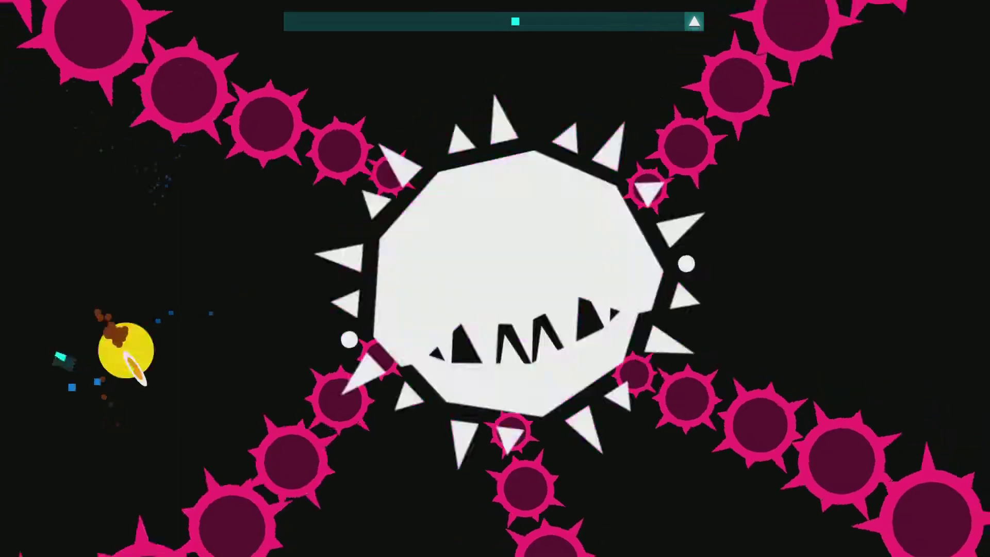
key(Up)
key(Right)
key(Down)
key(Up)
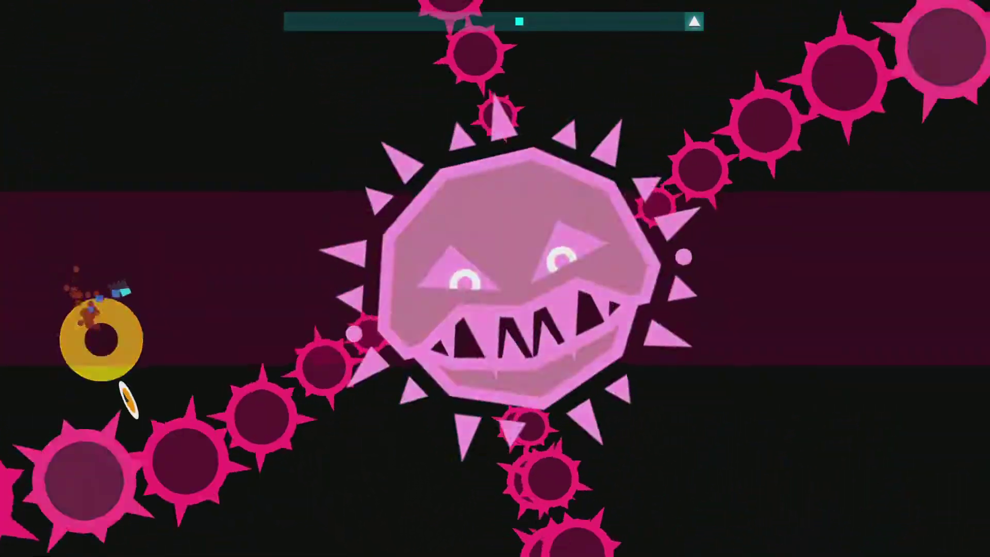
key(Right)
key(Down)
key(Down)
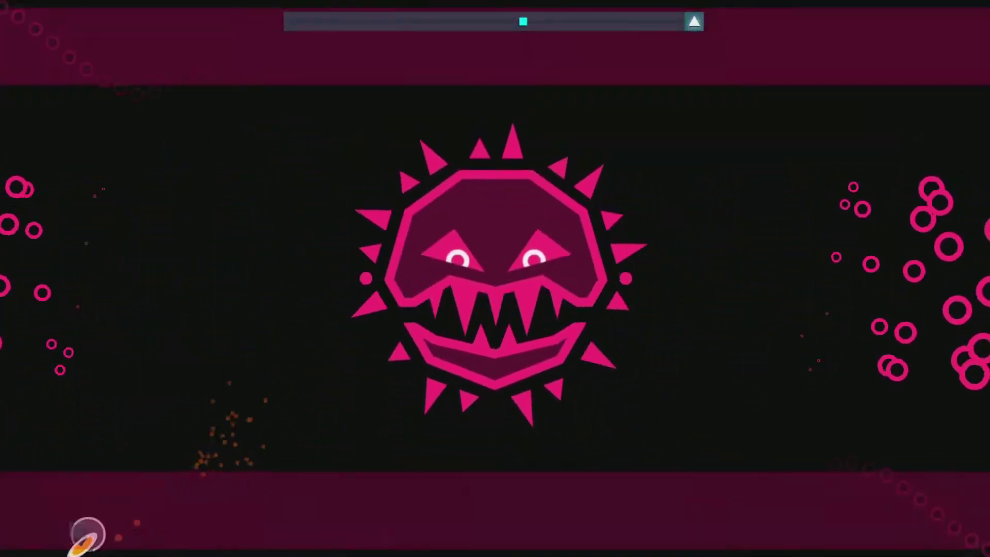
Climb out of the corner and hold safe spots between the rotating spiked arms
key(Up)
key(Right)
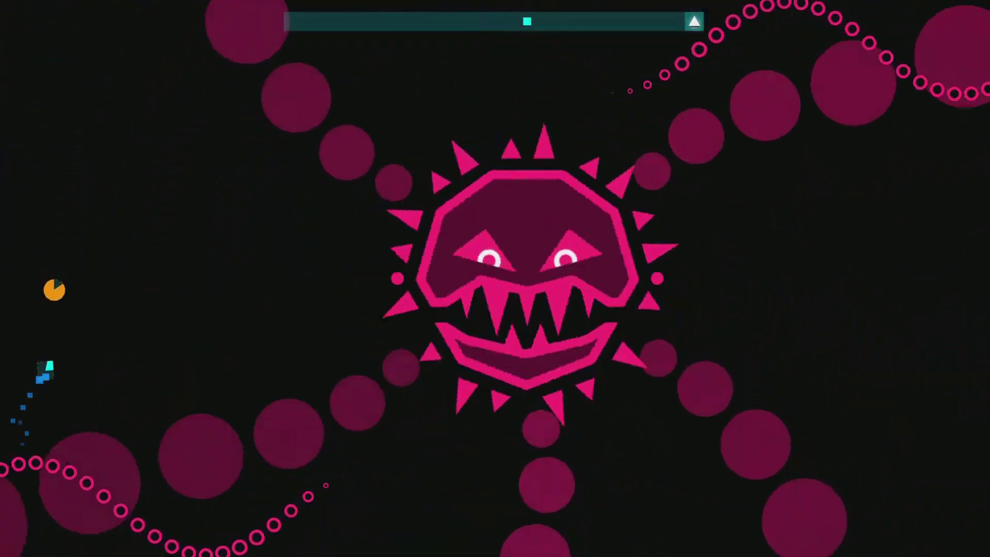
key(Up)
key(Right)
key(Up)
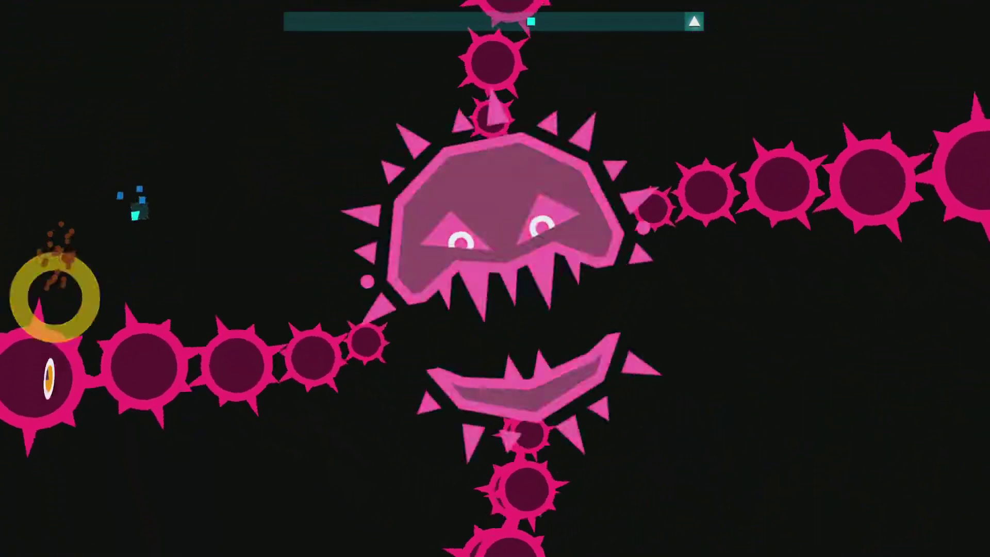
key(Right)
key(Down)
key(Left)
key(Right)
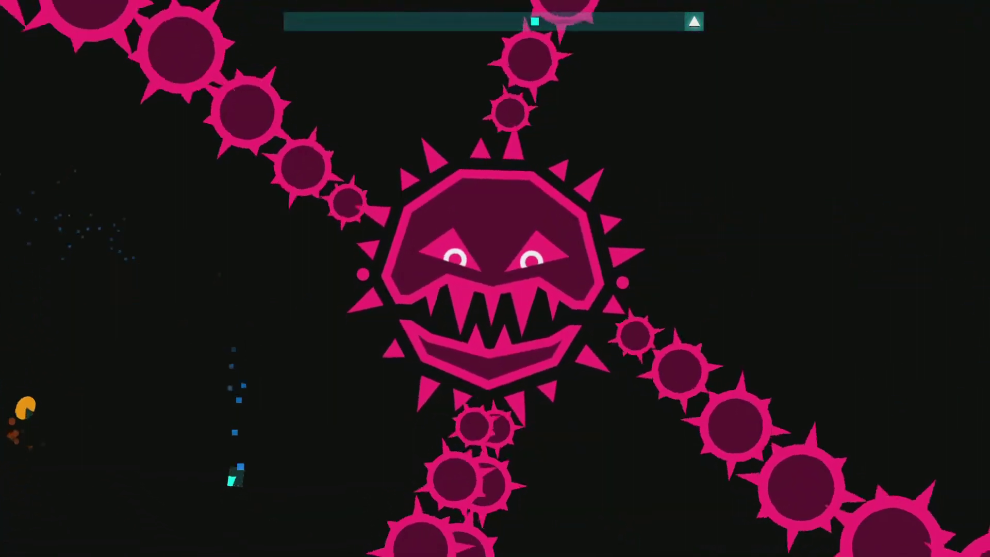
key(Left)
Weave up and right between the boss's orb rings and bands
key(Down)
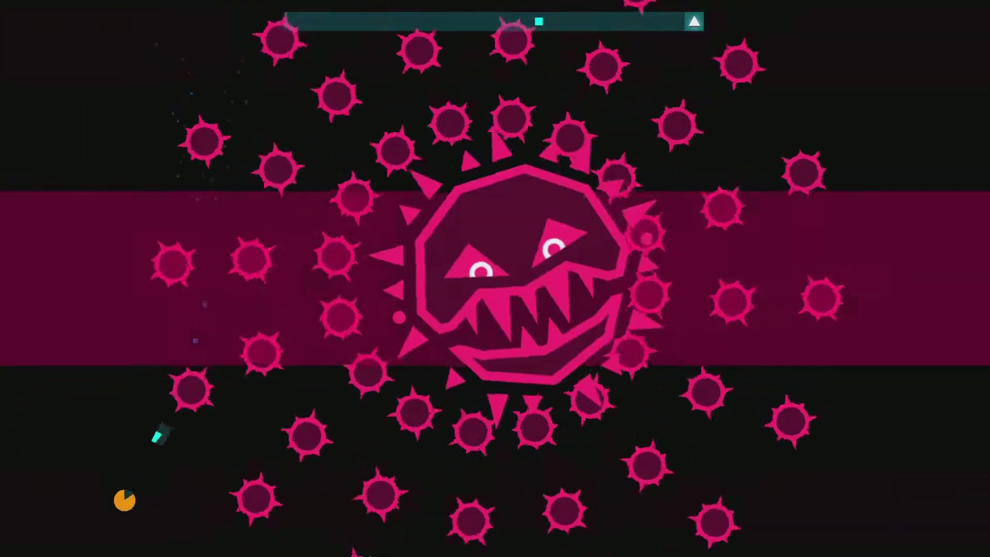
key(Left)
key(Up)
key(Up)
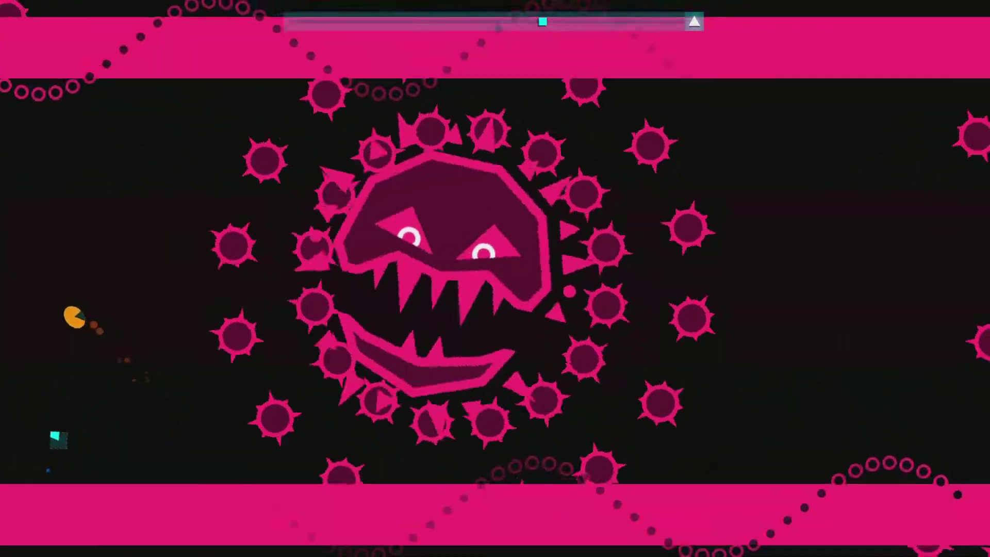
key(Right)
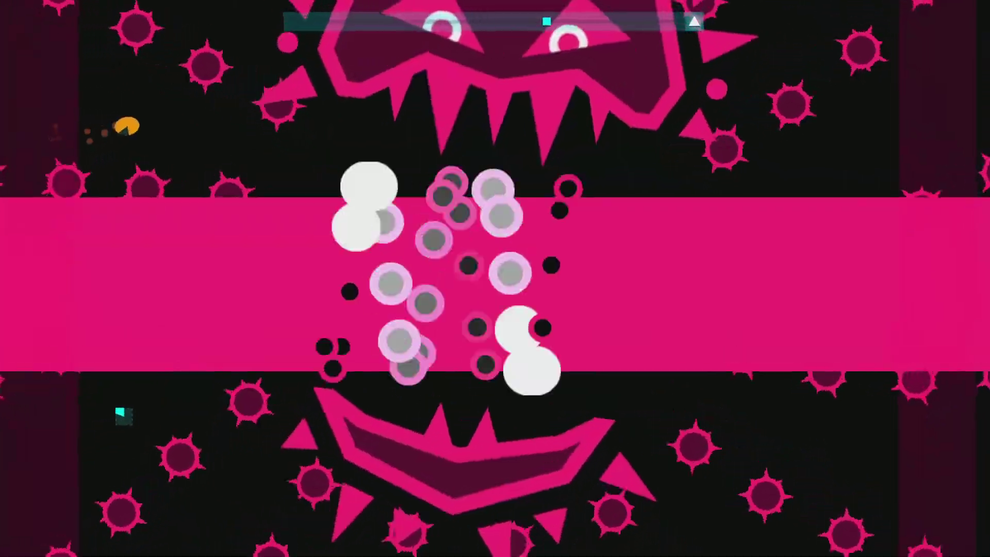
key(Up)
key(Right)
key(Right)
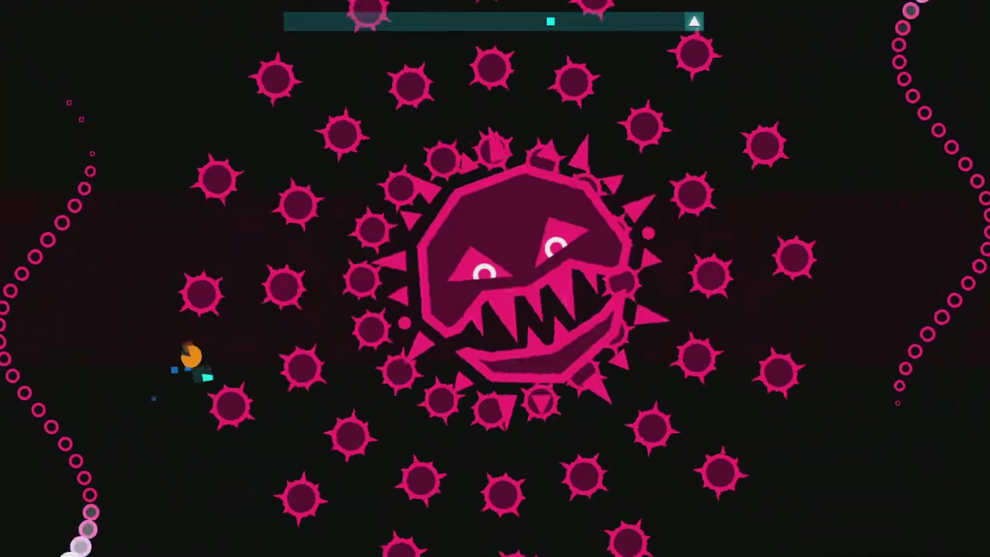
Slide along the left edge past the spiked bands and pillars into open space
key(Left)
key(Left)
key(Down)
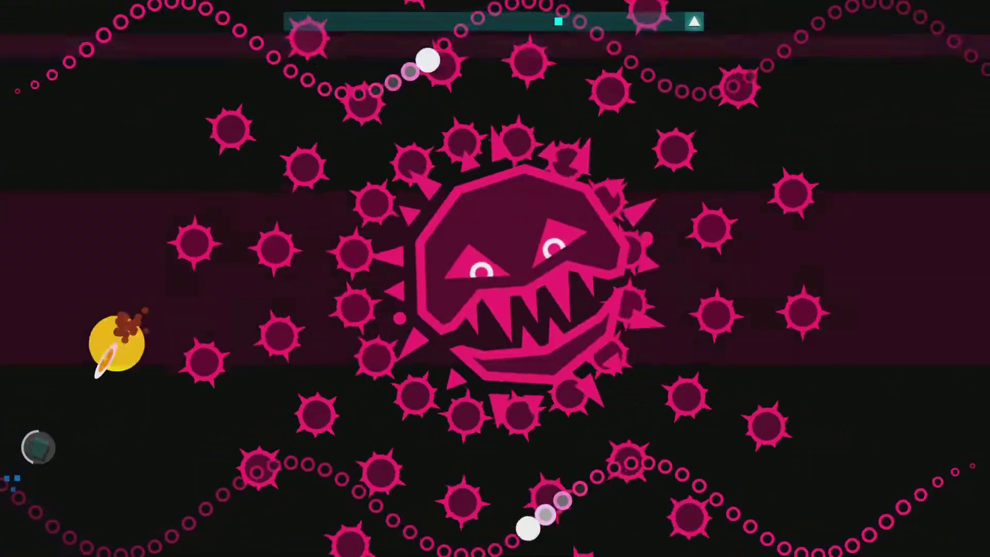
key(Up)
key(Down)
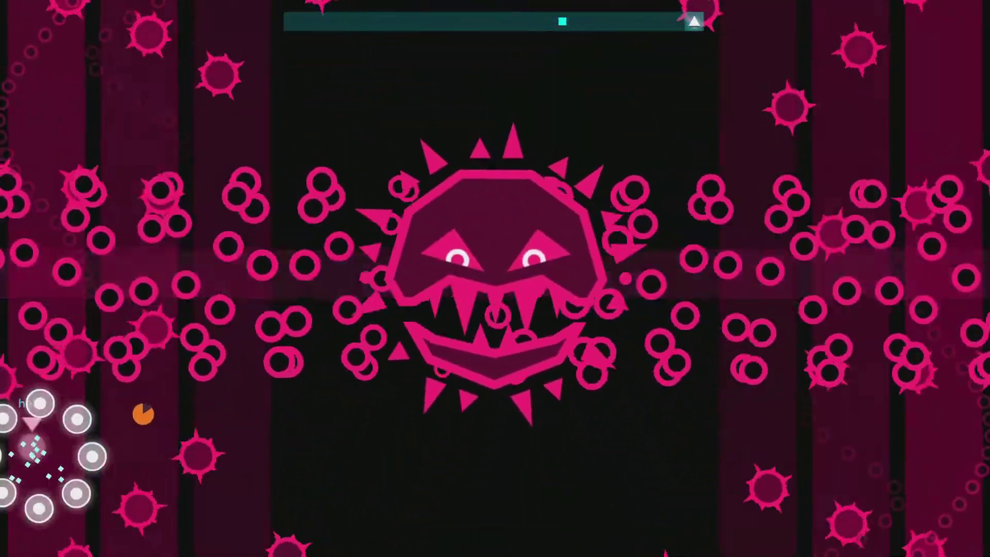
key(Down)
key(Up)
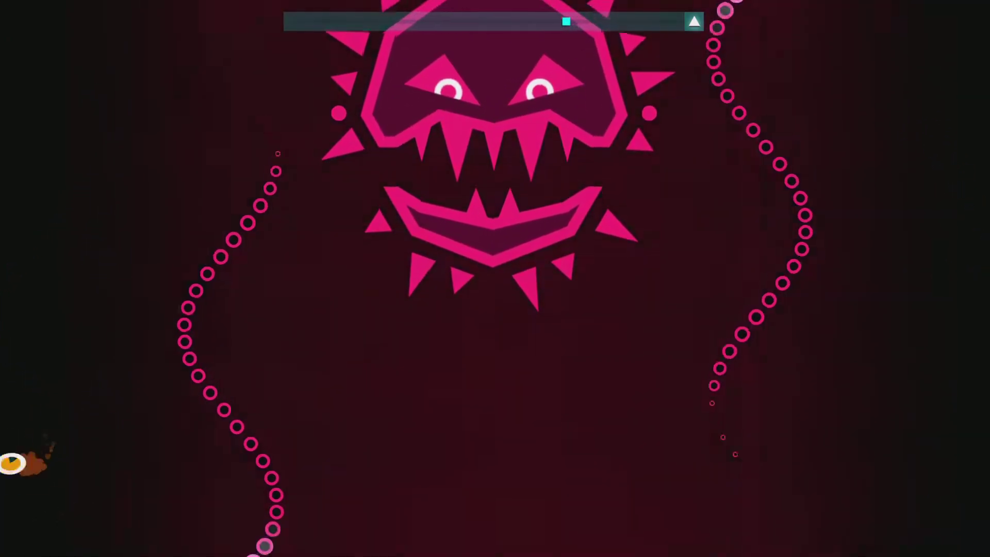
key(Right)
key(Up)
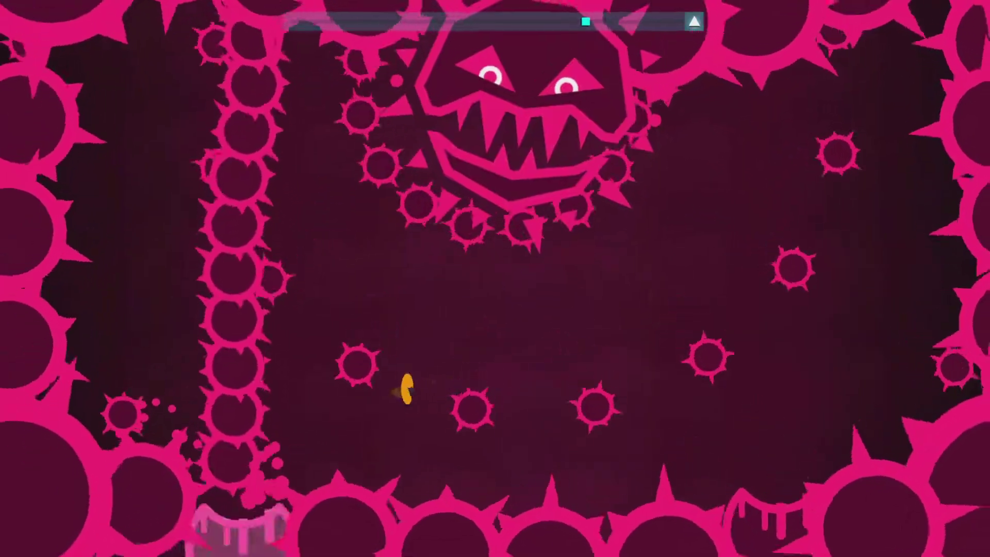
Slip down-right between spiked orbs, then weave up through the spiked columns
key(Right)
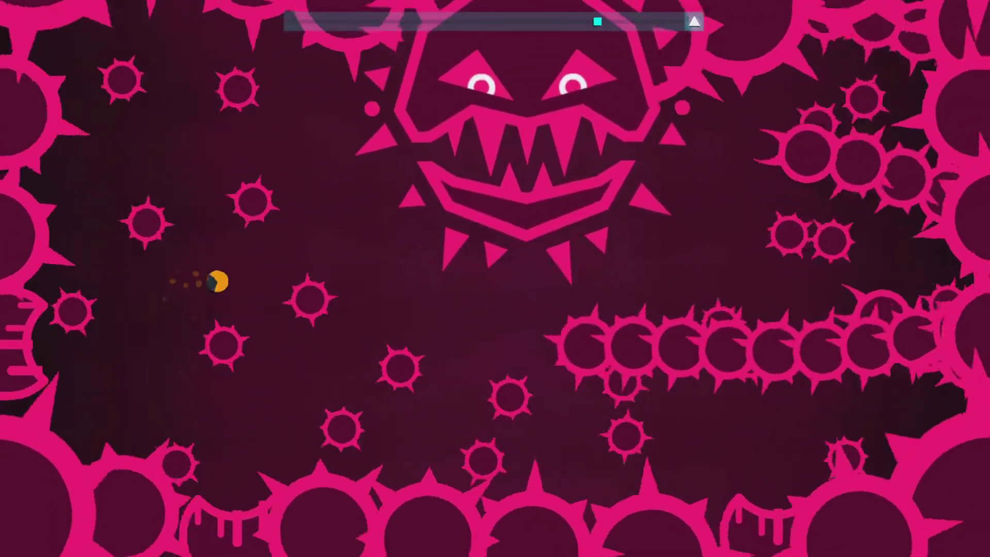
key(Down)
key(Right)
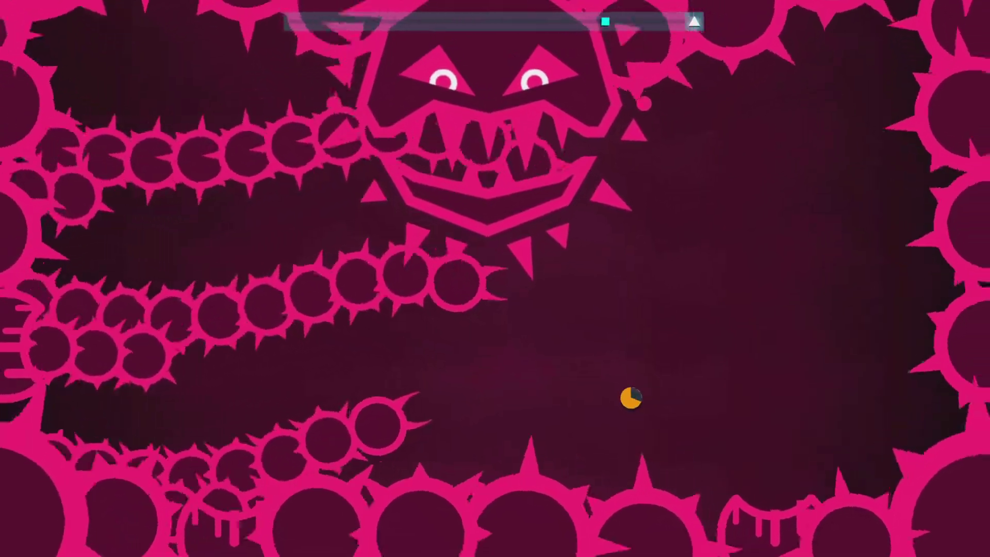
key(Left)
key(Left)
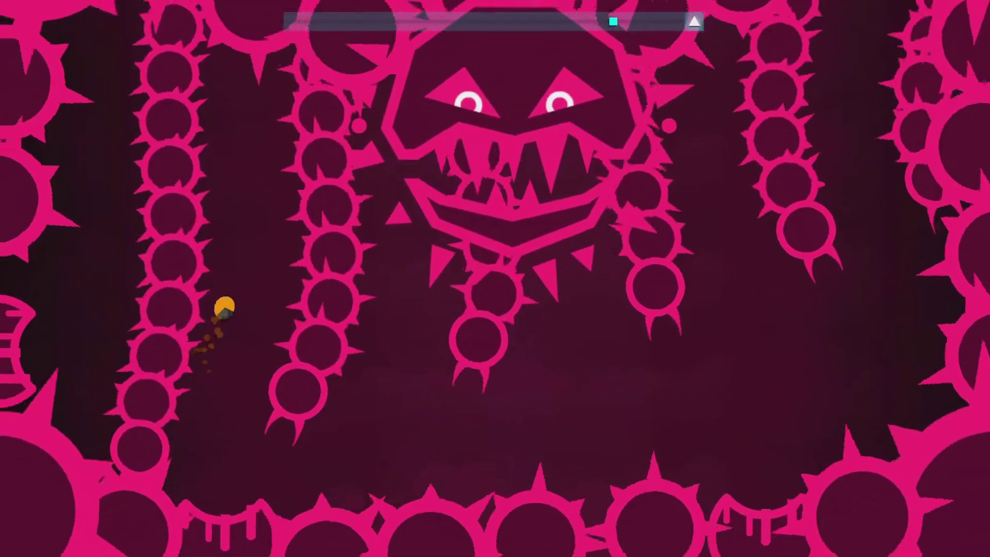
key(Up)
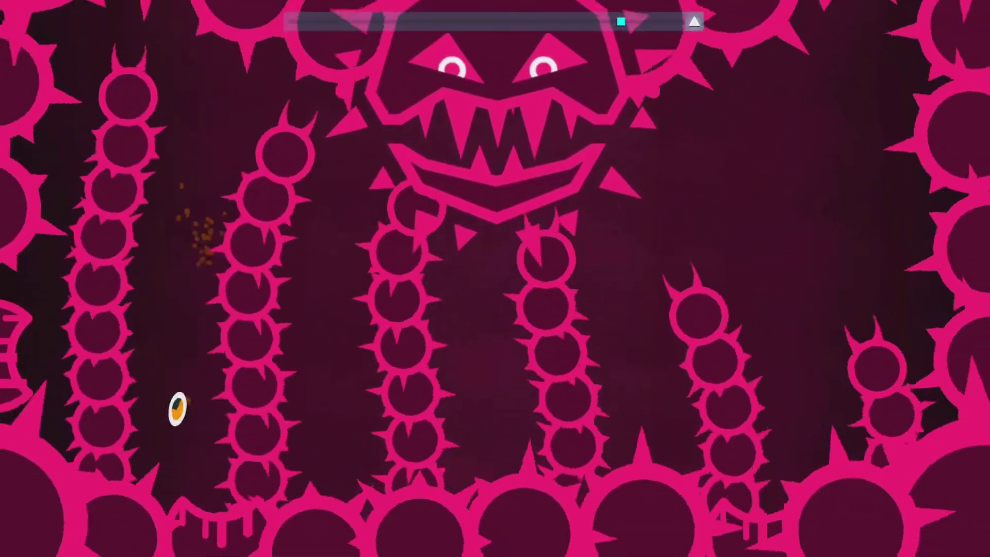
key(Up)
key(Down)
key(Right)
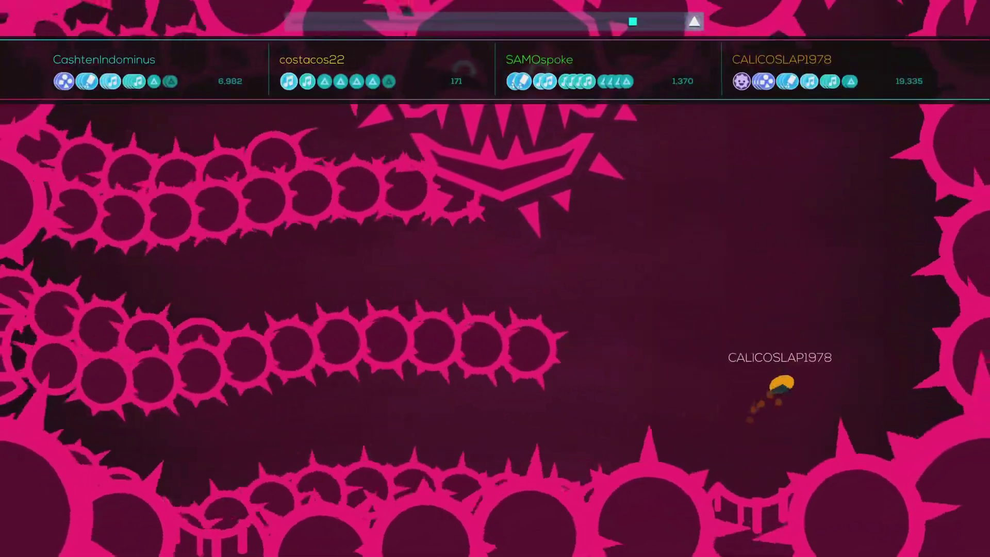
Dash through the spiked chains and shifting columns into the open lower area
key(Left)
key(space)
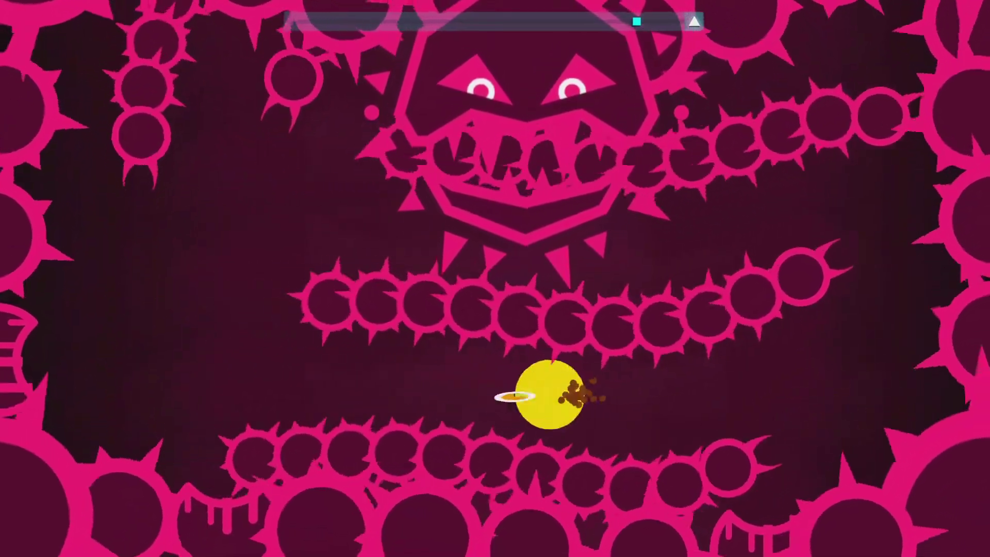
key(Left)
key(Up)
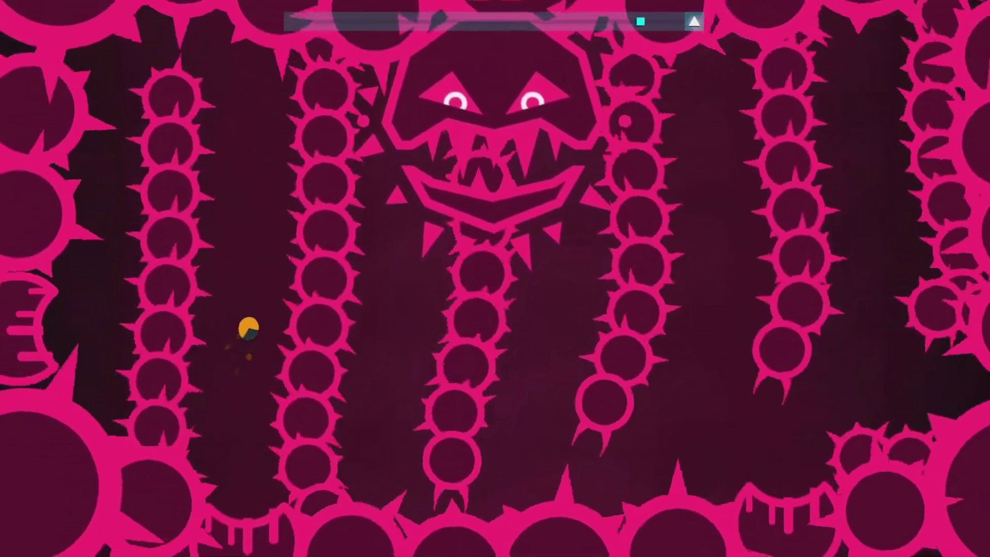
key(Up)
key(Left)
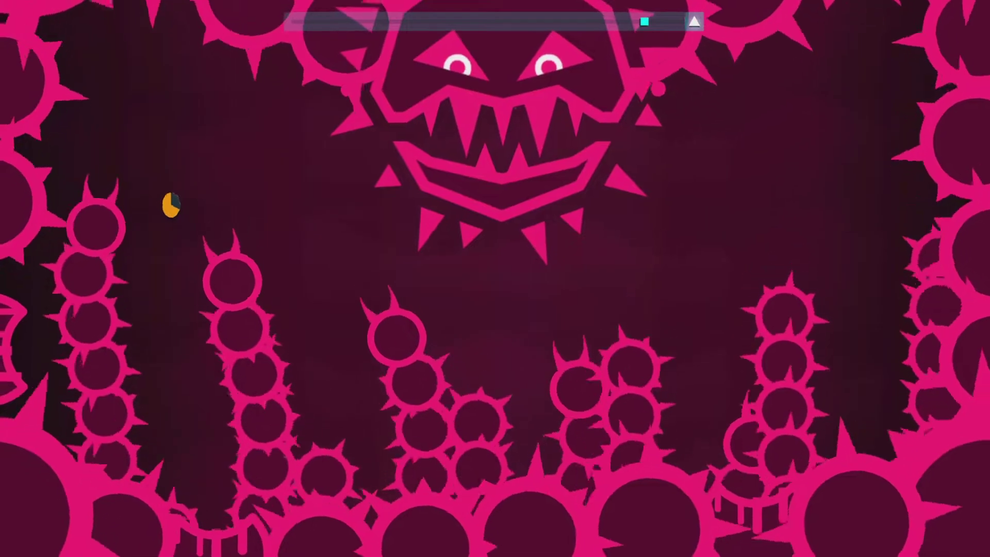
key(Right)
key(space)
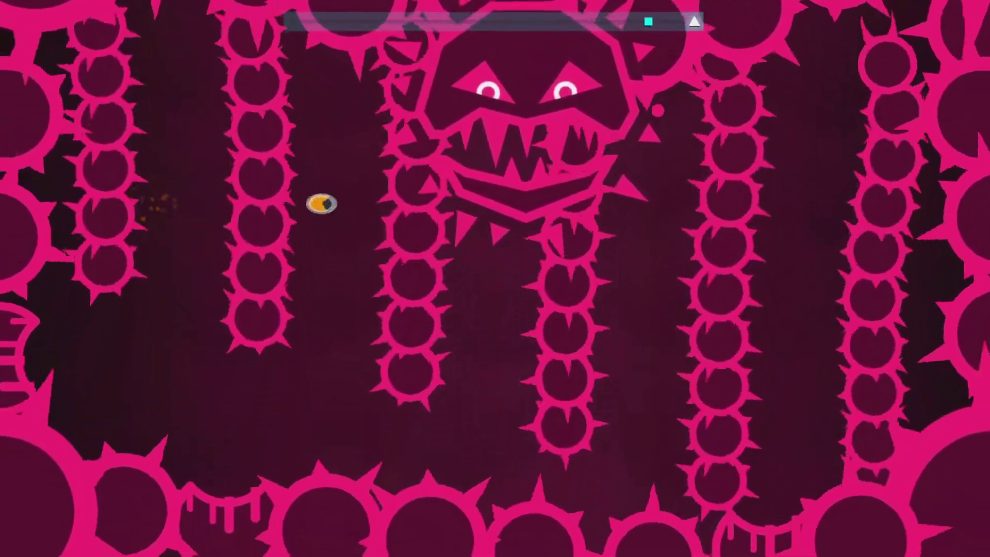
key(Left)
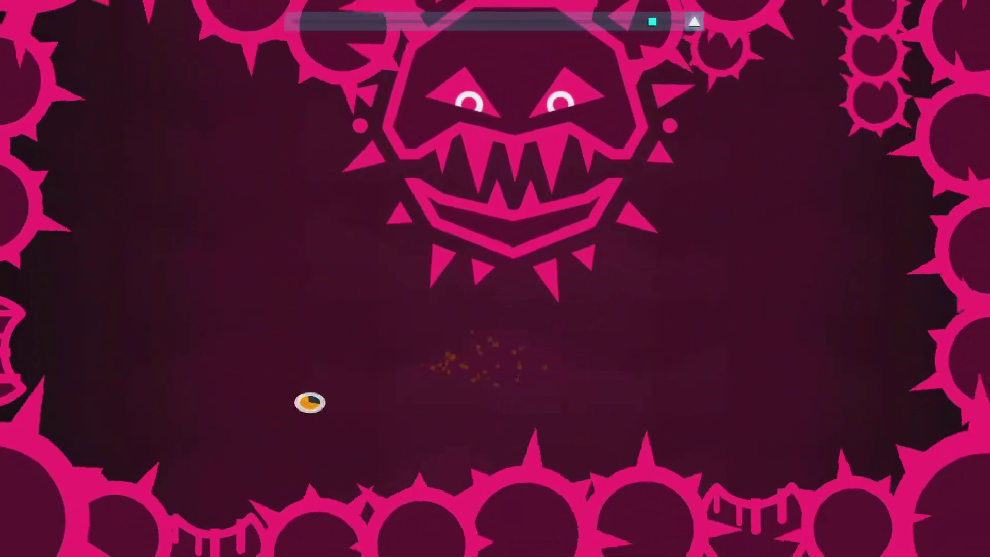
key(Right)
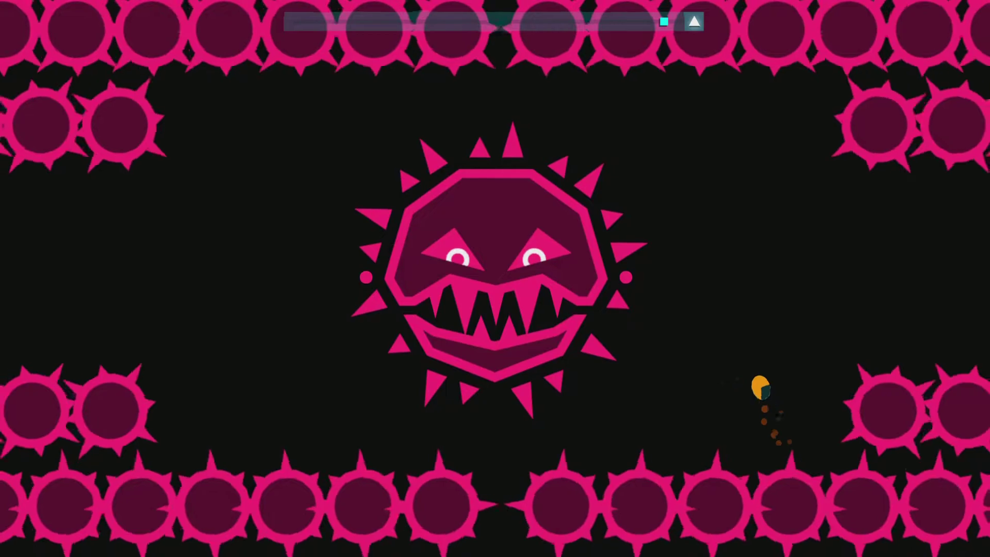
Move right to stay between the spiked-orb rows as the boss turns white
key(Right)
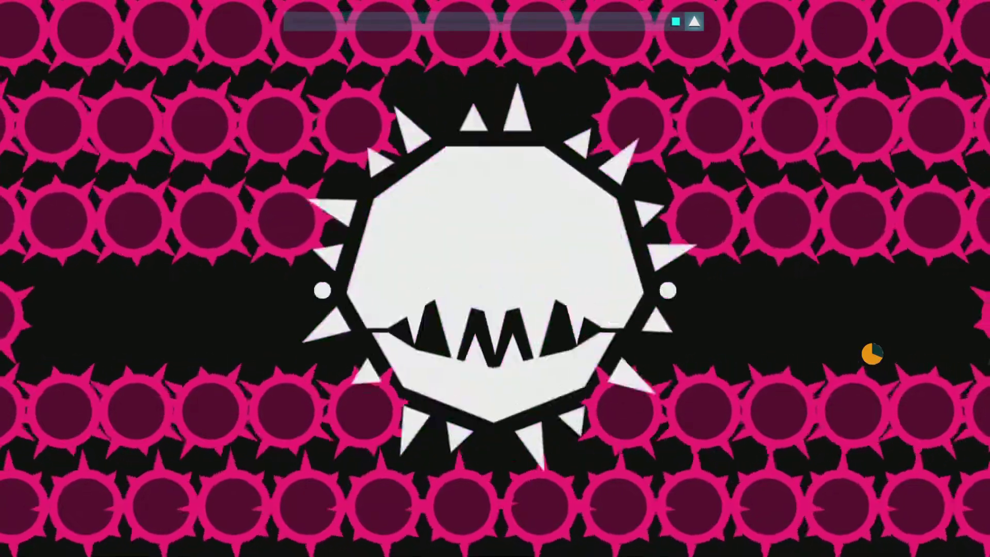
key(Right)
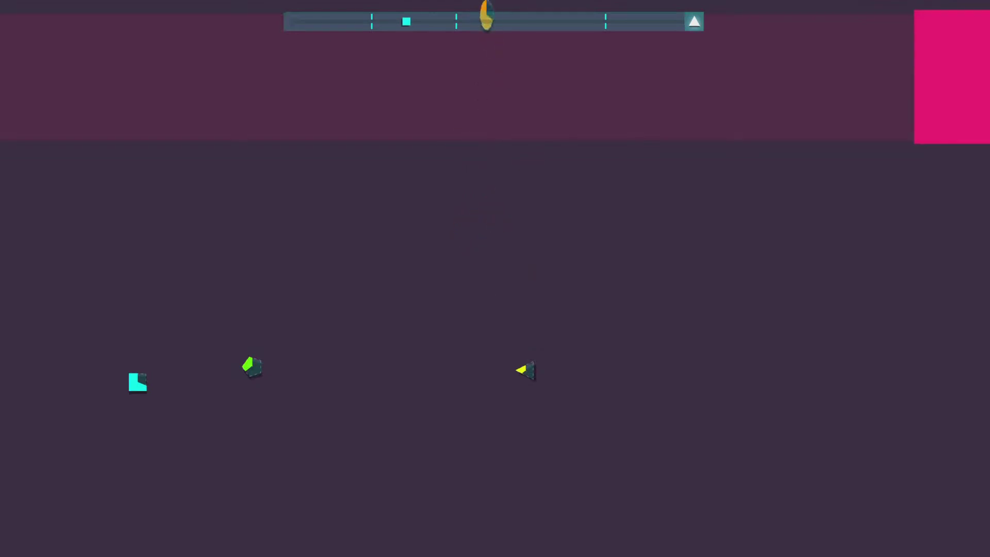
Dodge the shifting pink beams, repositioning left, right and up past the first checkpoint
key(Up)
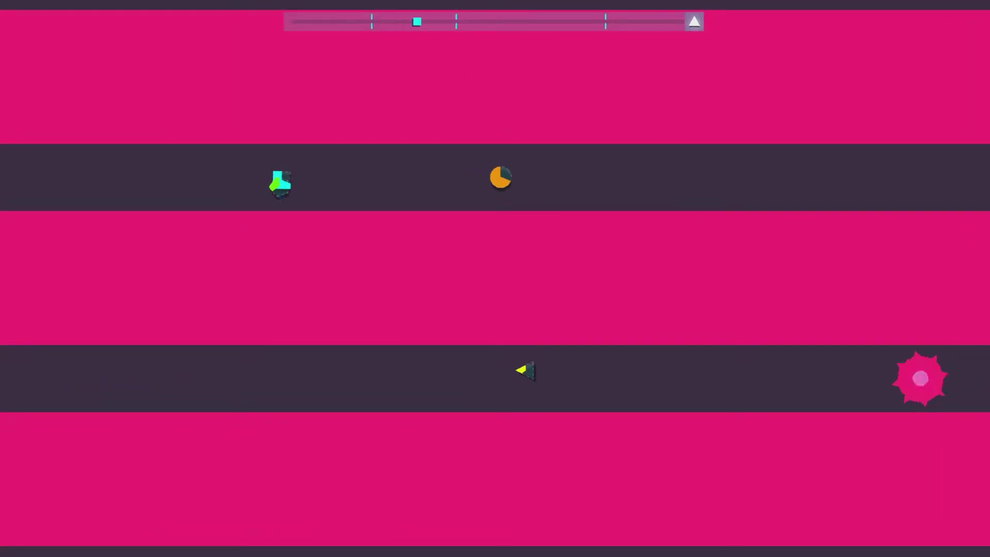
key(Left)
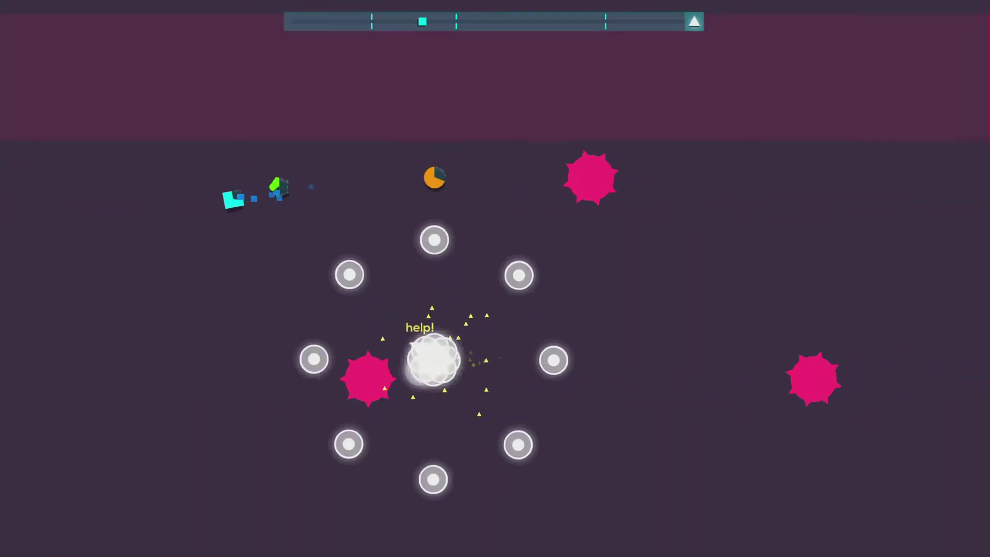
key(Left)
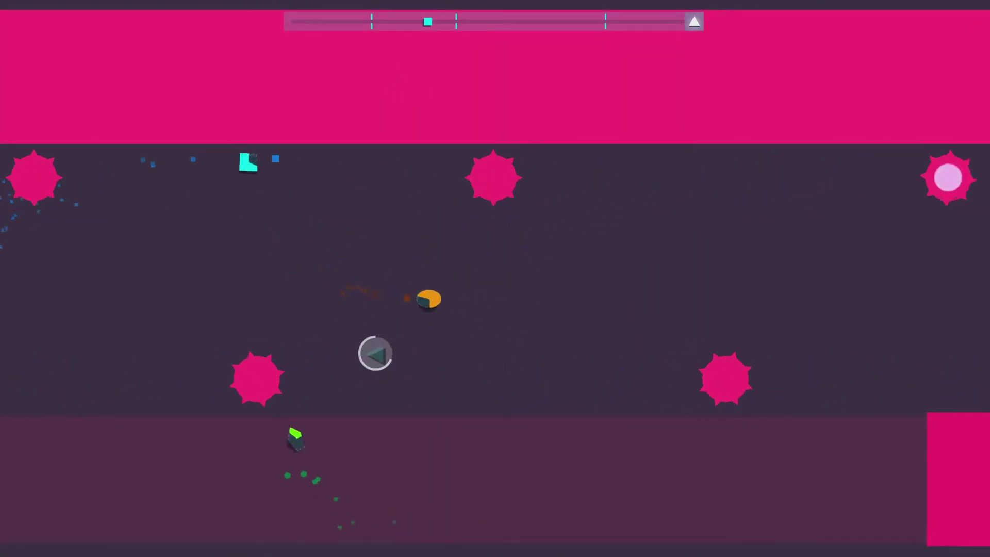
key(Left)
key(Left)
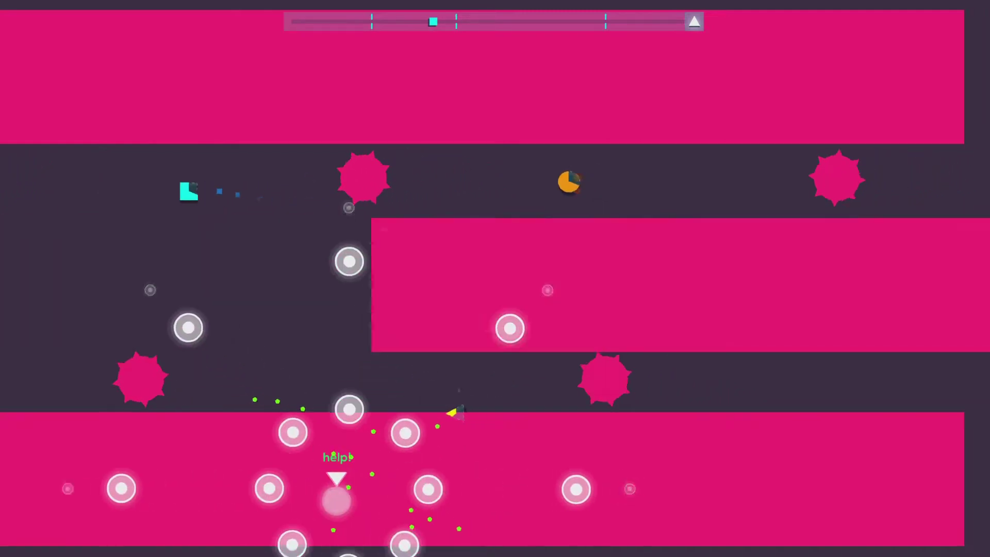
key(Right)
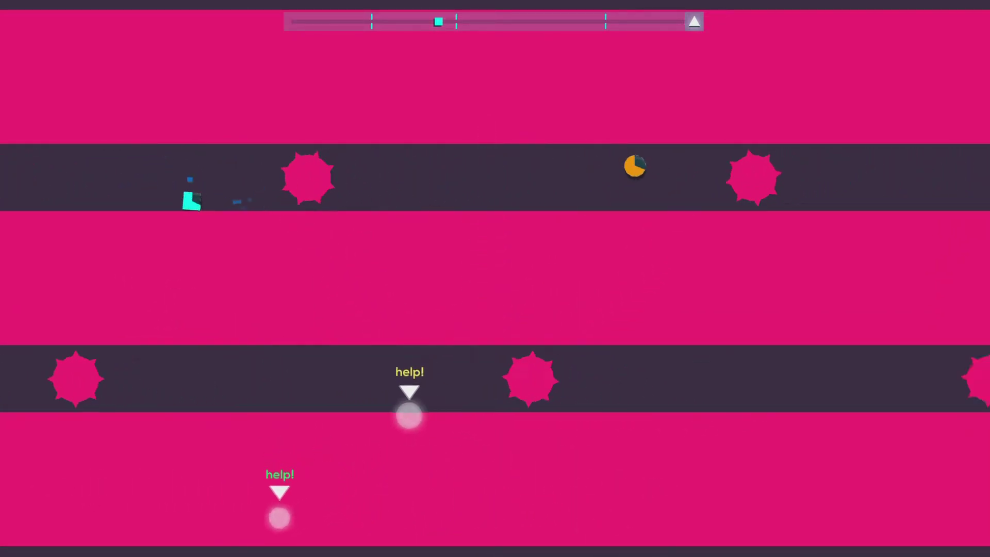
key(Right)
key(Left)
key(Down)
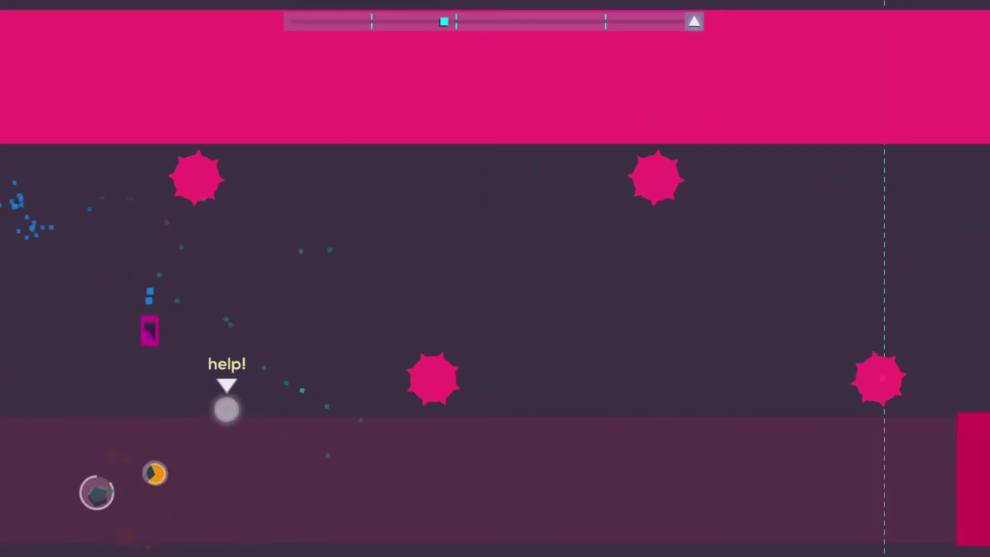
key(Up)
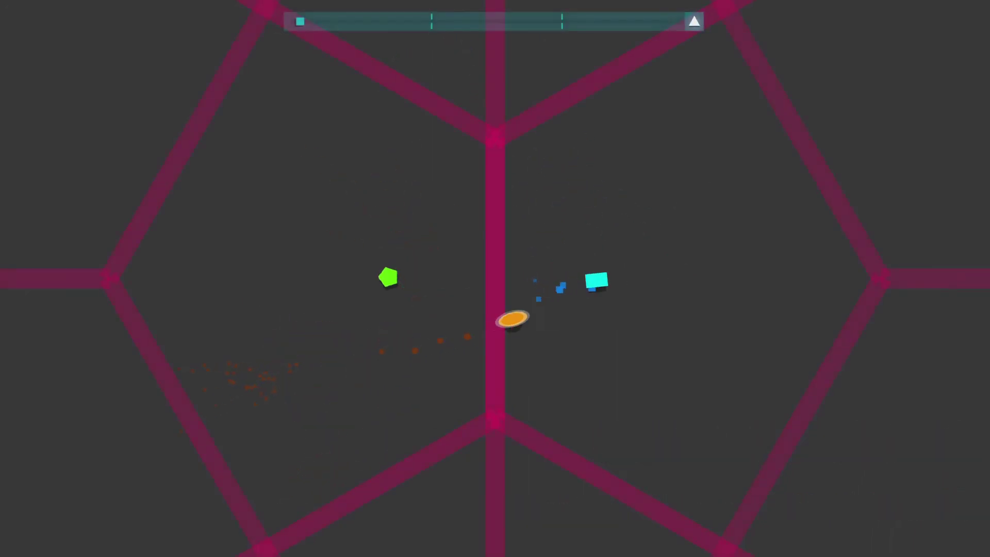
Move up away from the pink squares raining into the grey arena
key(Up)
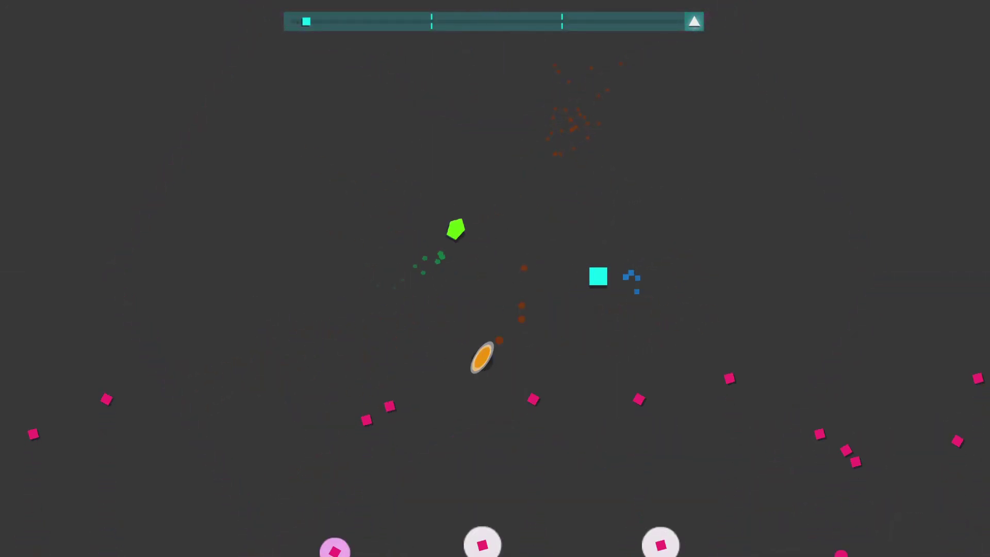